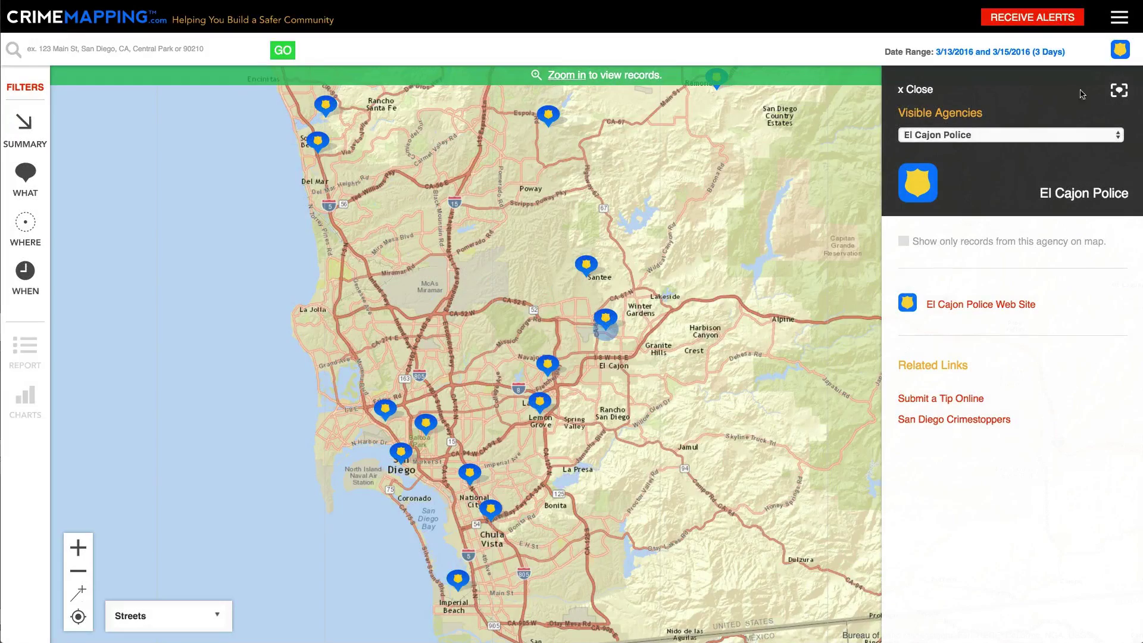
Step: Filter the El Cajon map to Assault only (27 records) and zoom to the 3-14-2016 battery incident
click(1119, 90)
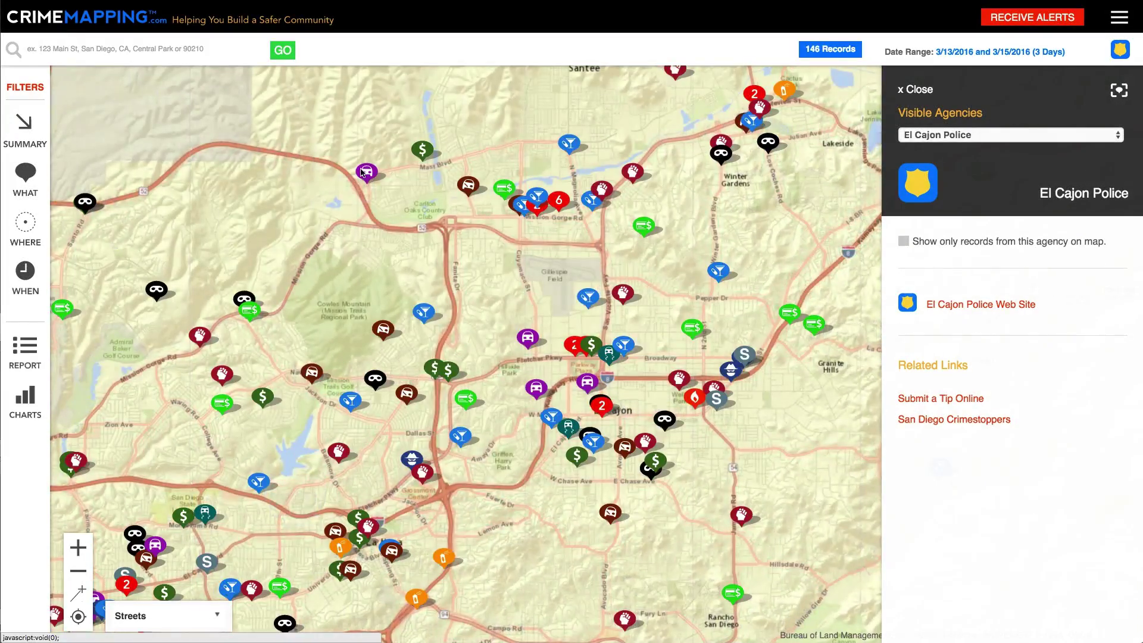
click(25, 178)
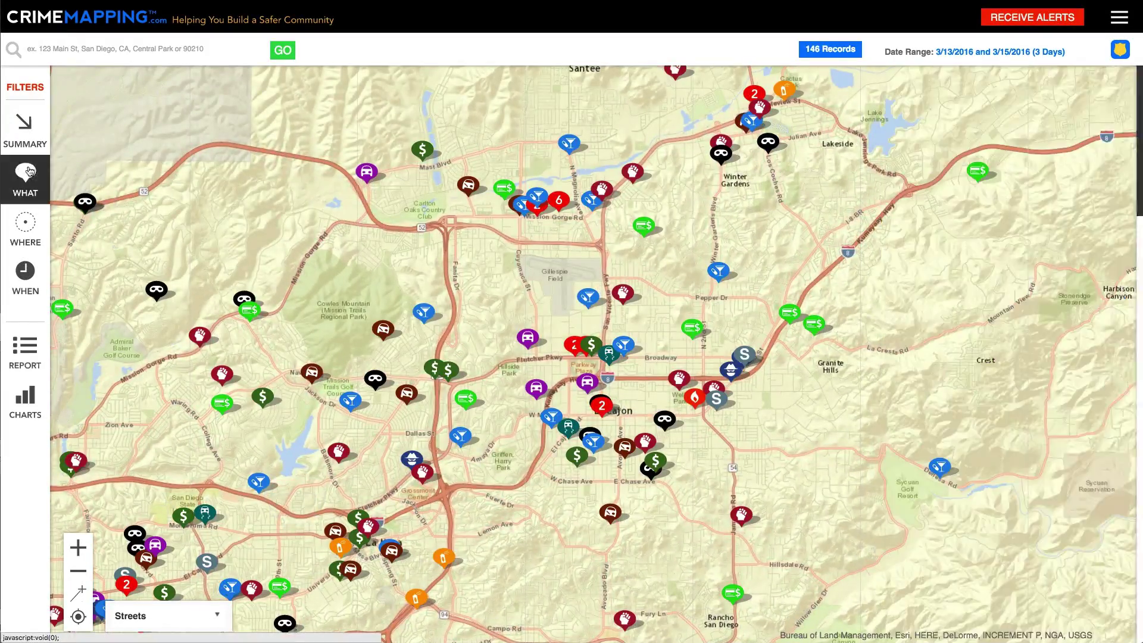
click(171, 171)
click(122, 228)
click(283, 89)
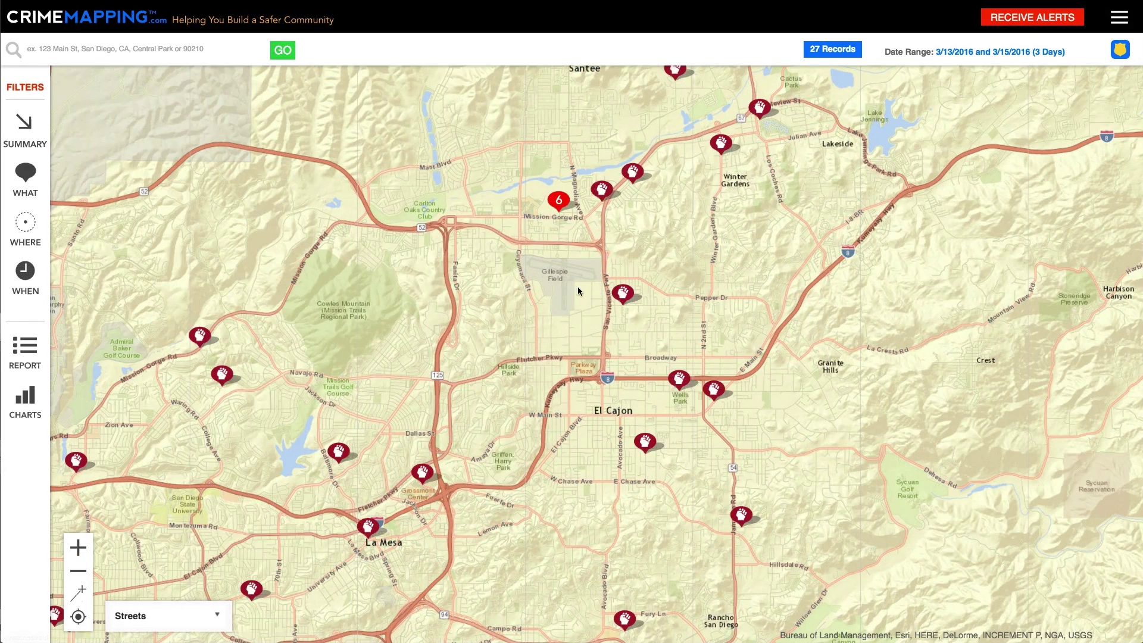
click(622, 293)
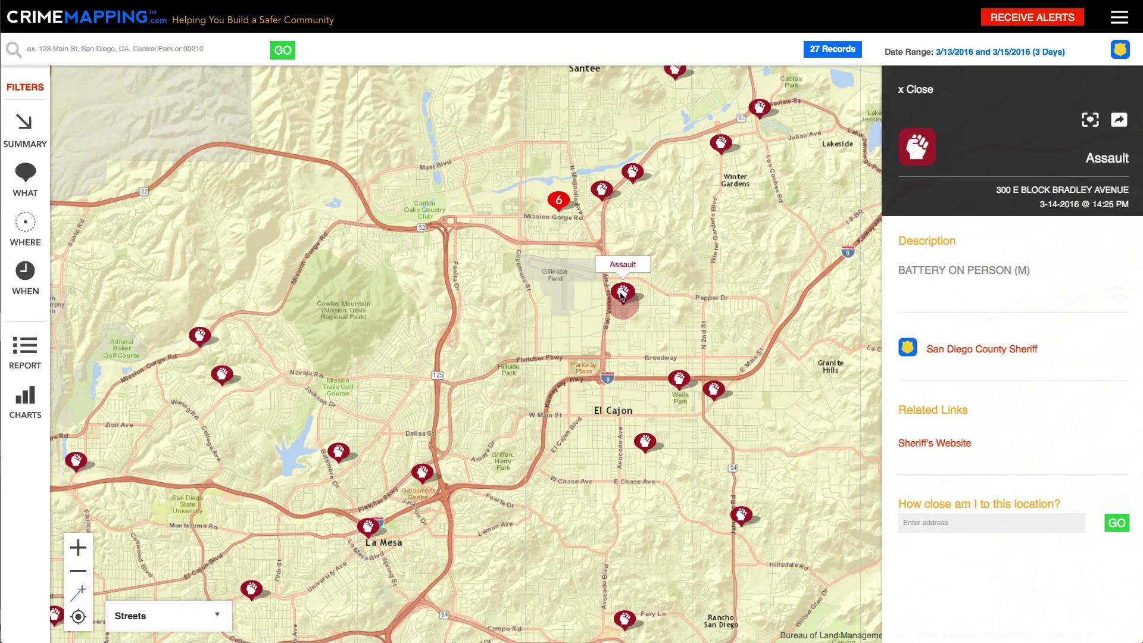
click(1091, 121)
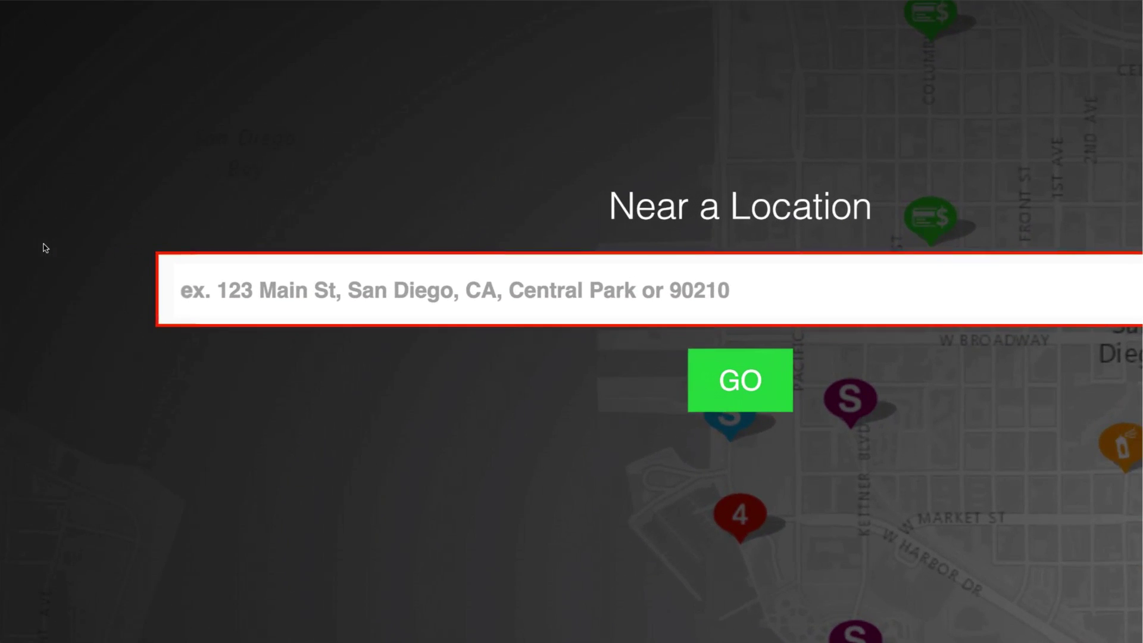
Step: Enter Mission Bay High School, then load the California San Diego Police agency map showing 945 records
text(Mission)
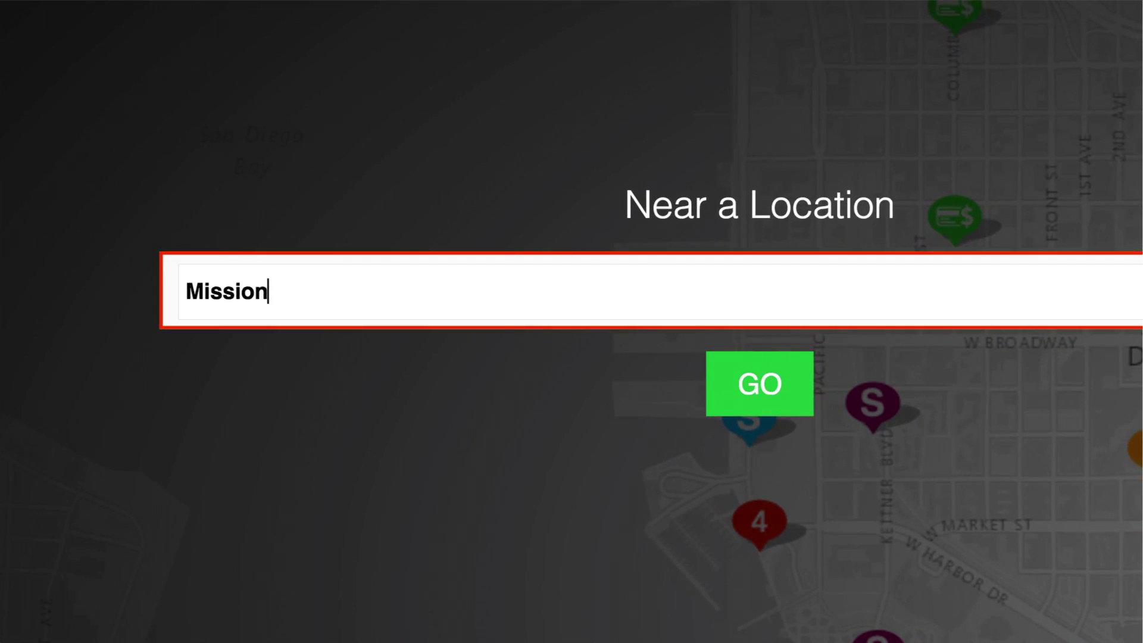
text( Bay High School)
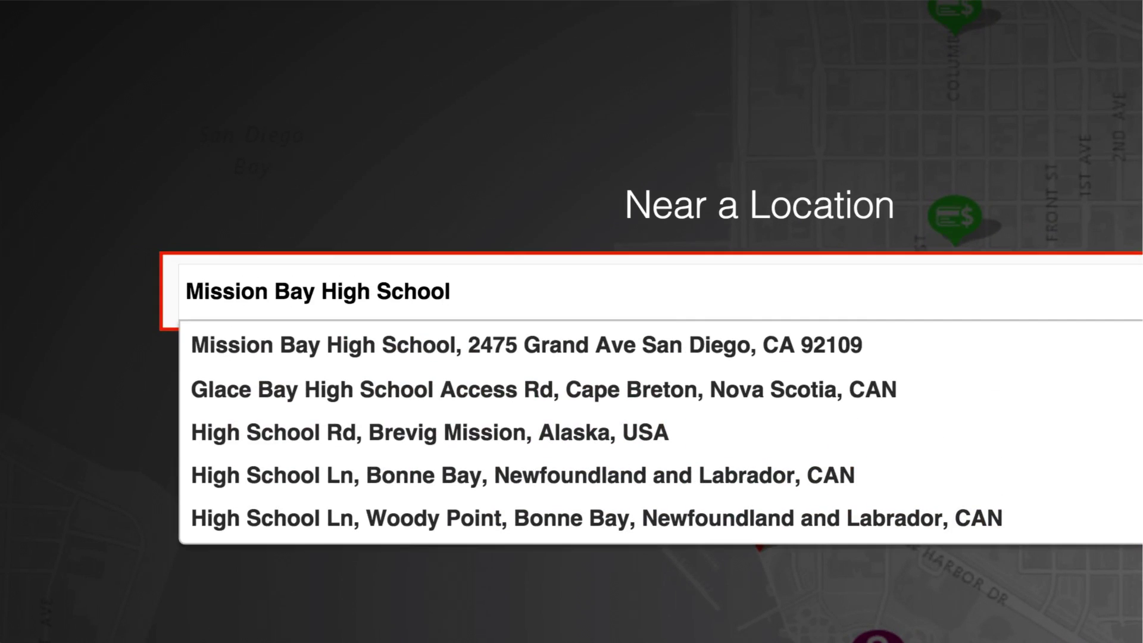
click(205, 347)
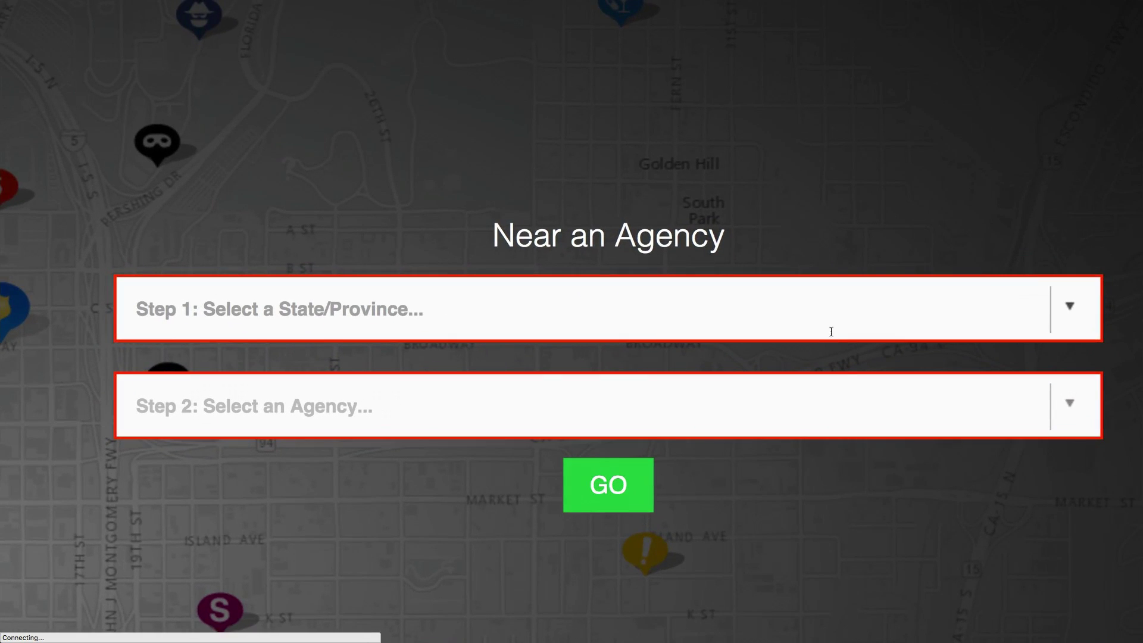
click(875, 301)
text(Cali)
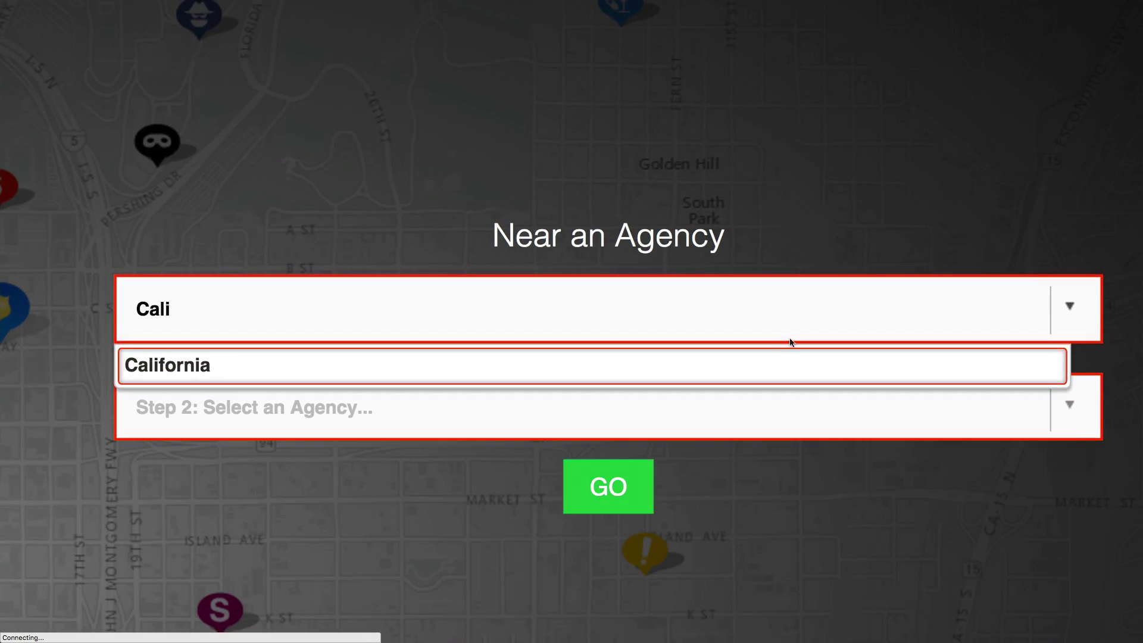
click(752, 360)
click(639, 397)
text(San Dieg)
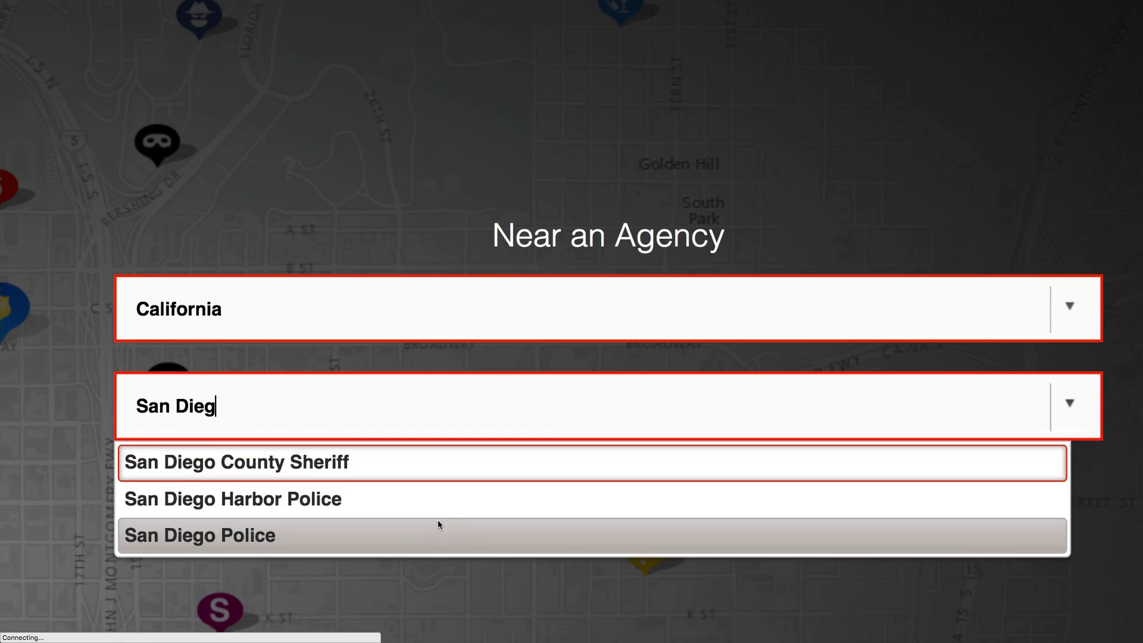
click(424, 532)
key(Return)
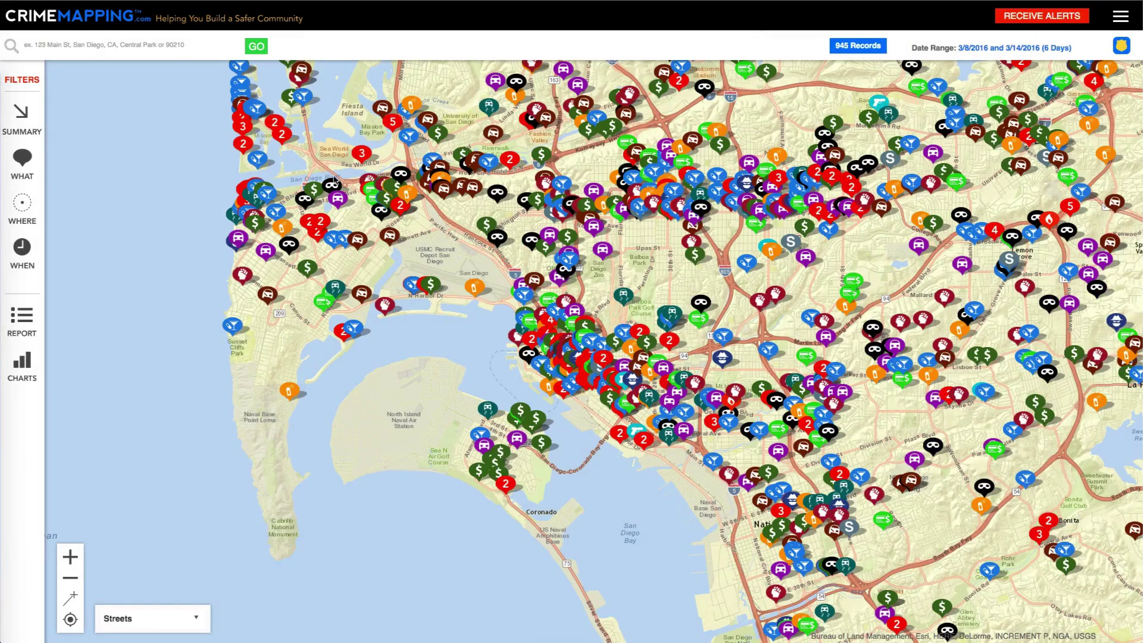
Step: Limit records to the previous 3 days and clear all crime-type filters
click(34, 253)
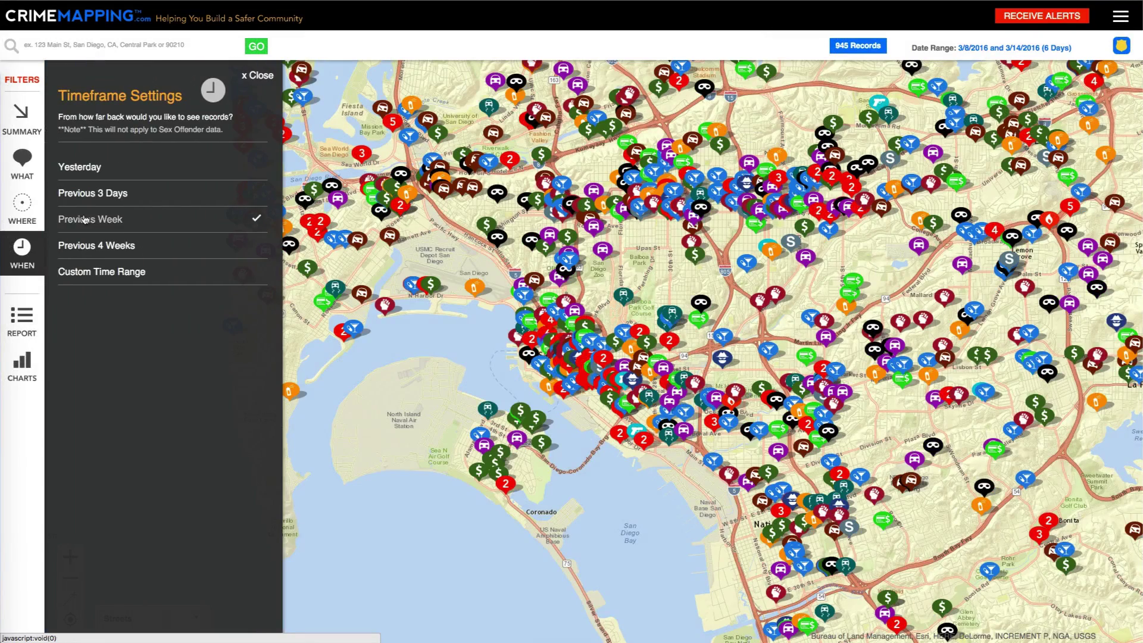
click(99, 196)
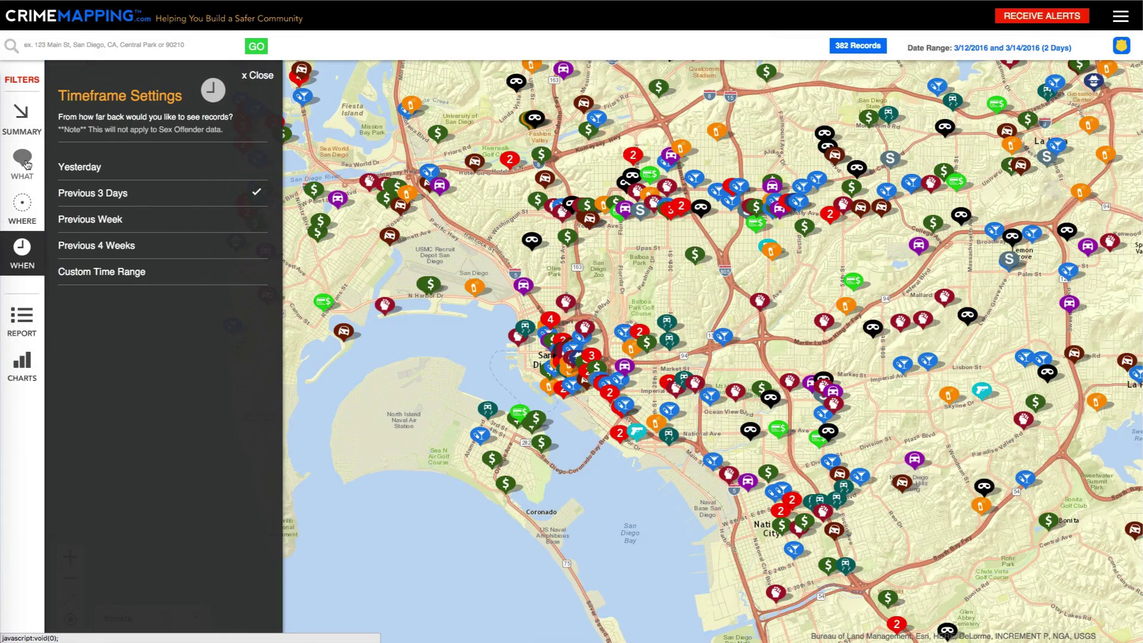
click(24, 162)
click(136, 155)
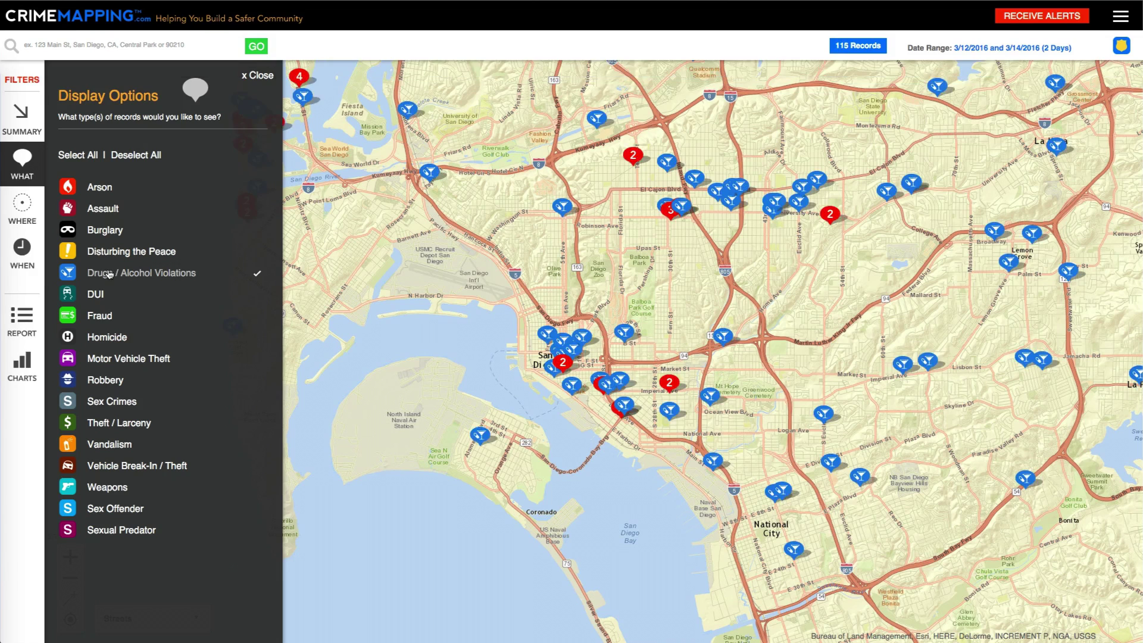
Step: Apply a 1 mile location filter around Mission Bay High School
click(34, 215)
click(95, 160)
text(Mission)
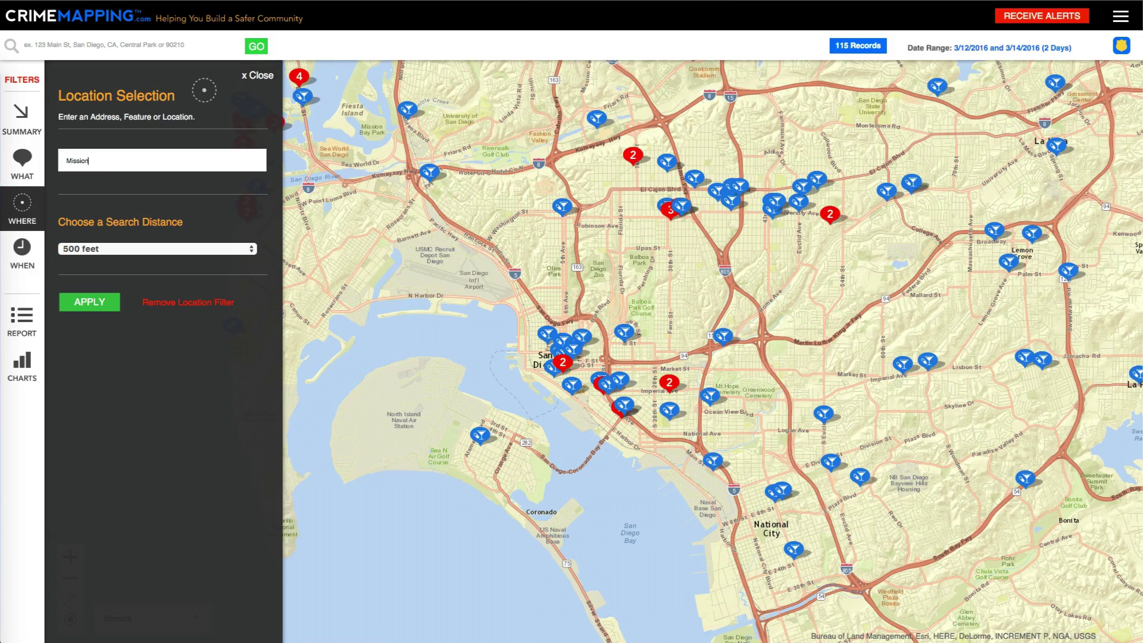
text( Bay High)
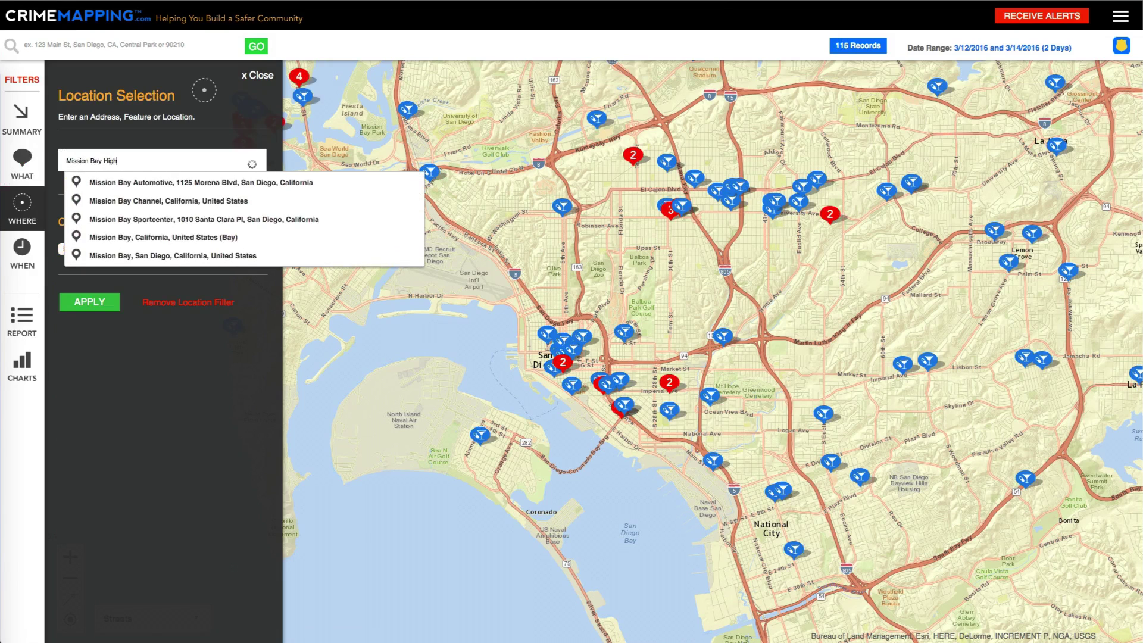
text( School)
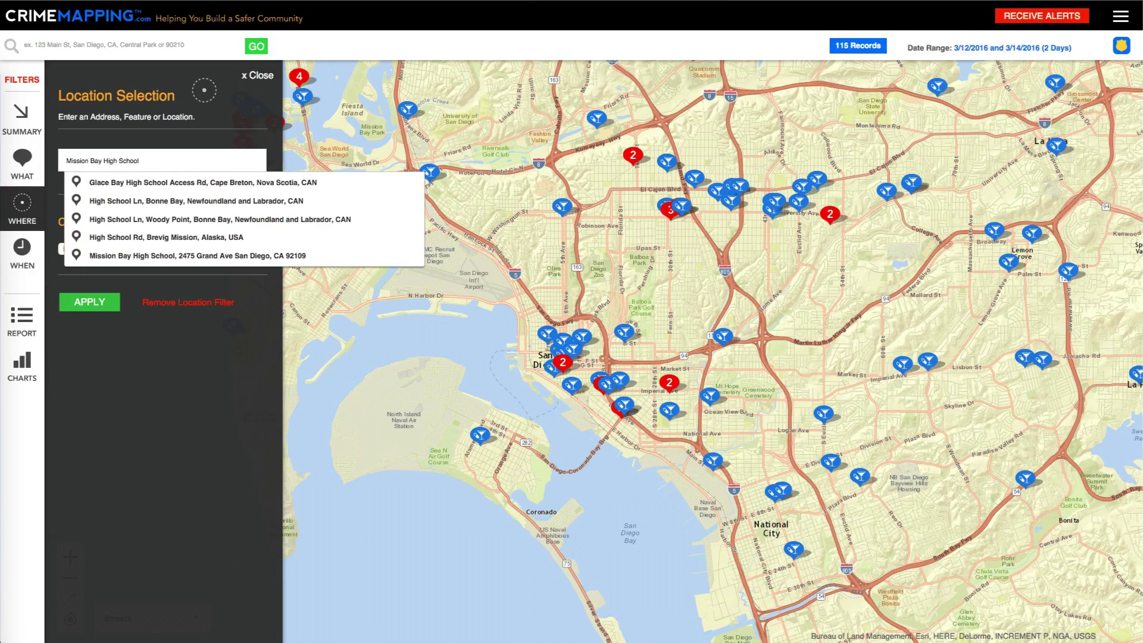
click(98, 256)
click(105, 249)
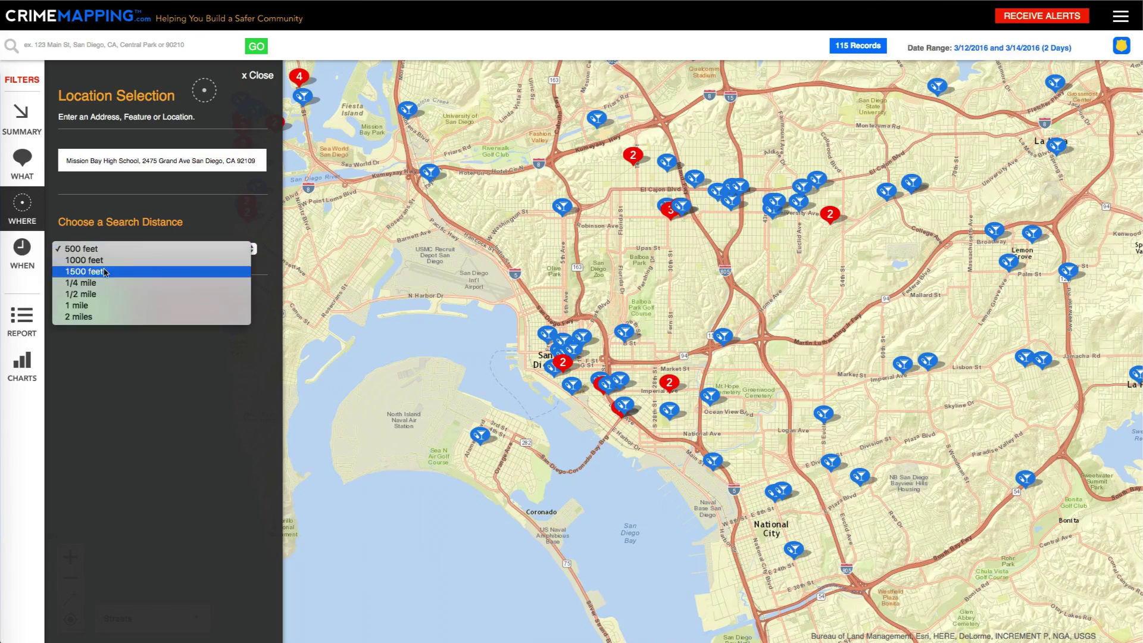
click(107, 306)
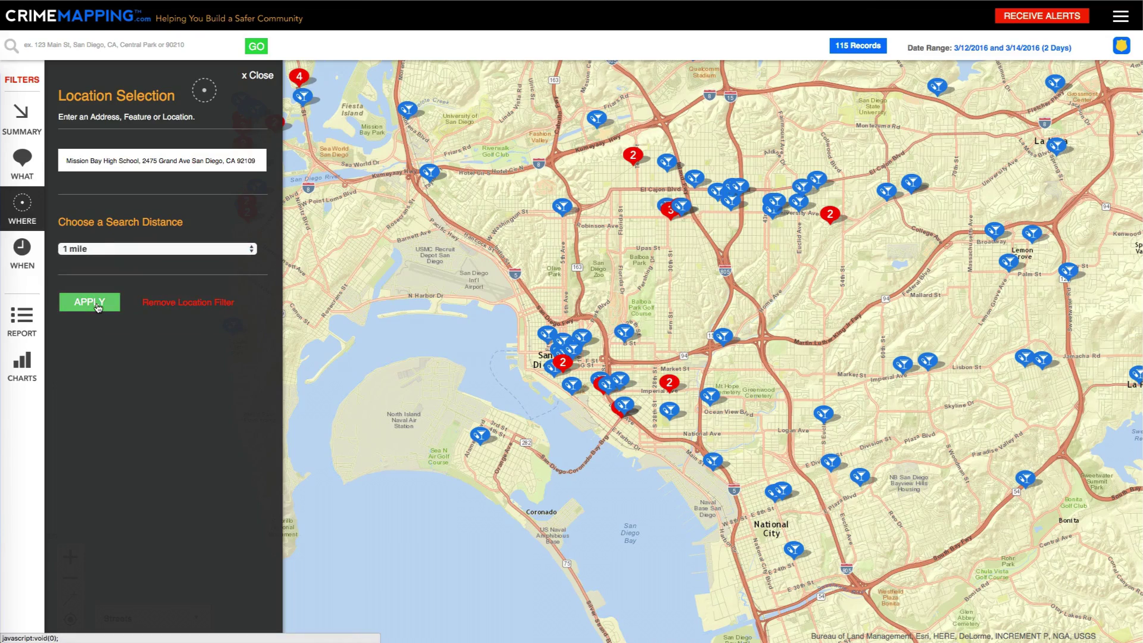
click(98, 304)
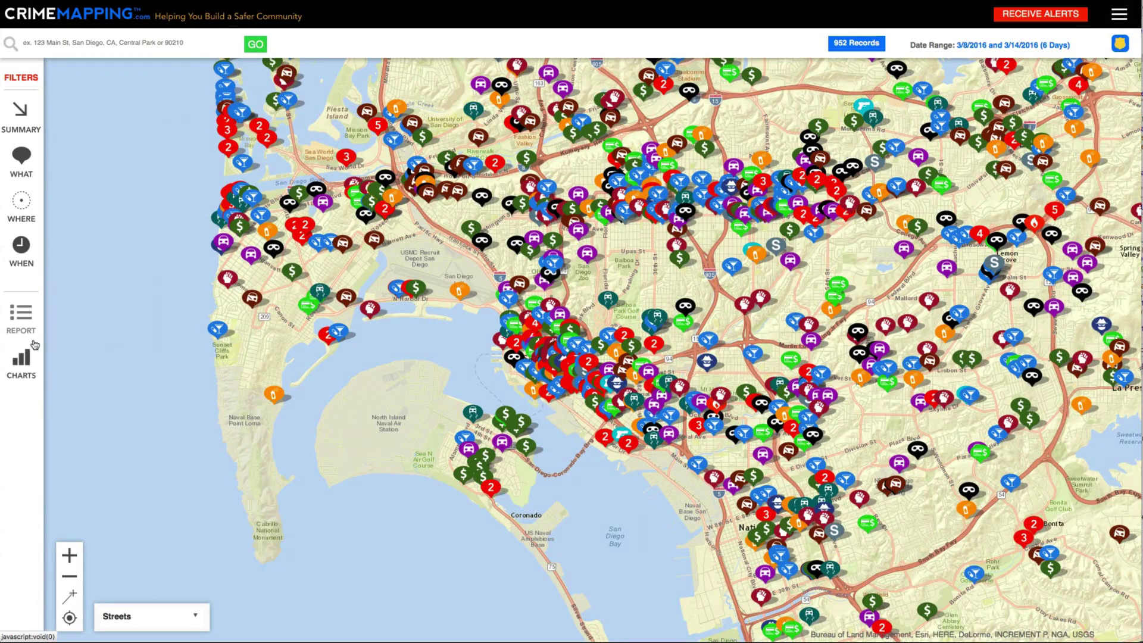
click(31, 315)
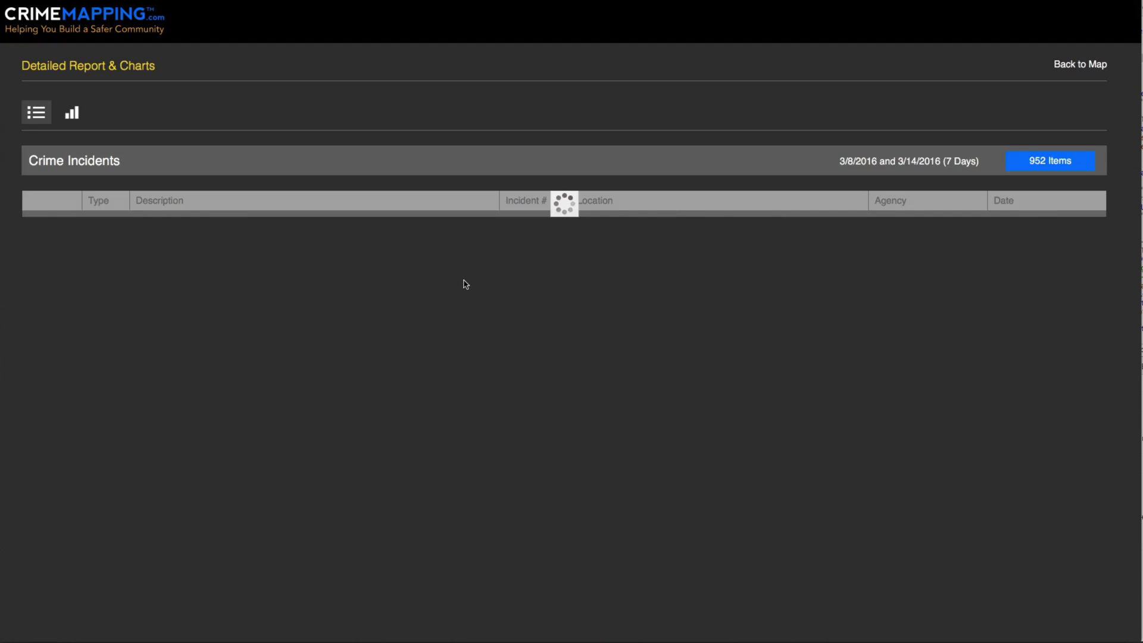
scroll(464, 284, down, 5)
scroll(464, 284, up, 5)
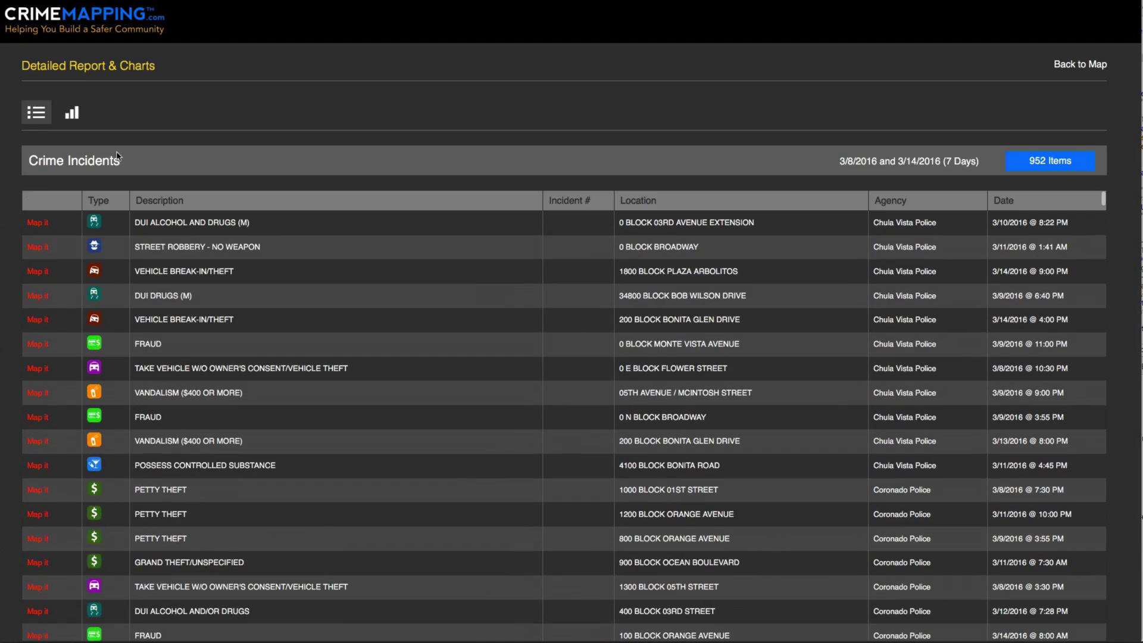
click(72, 115)
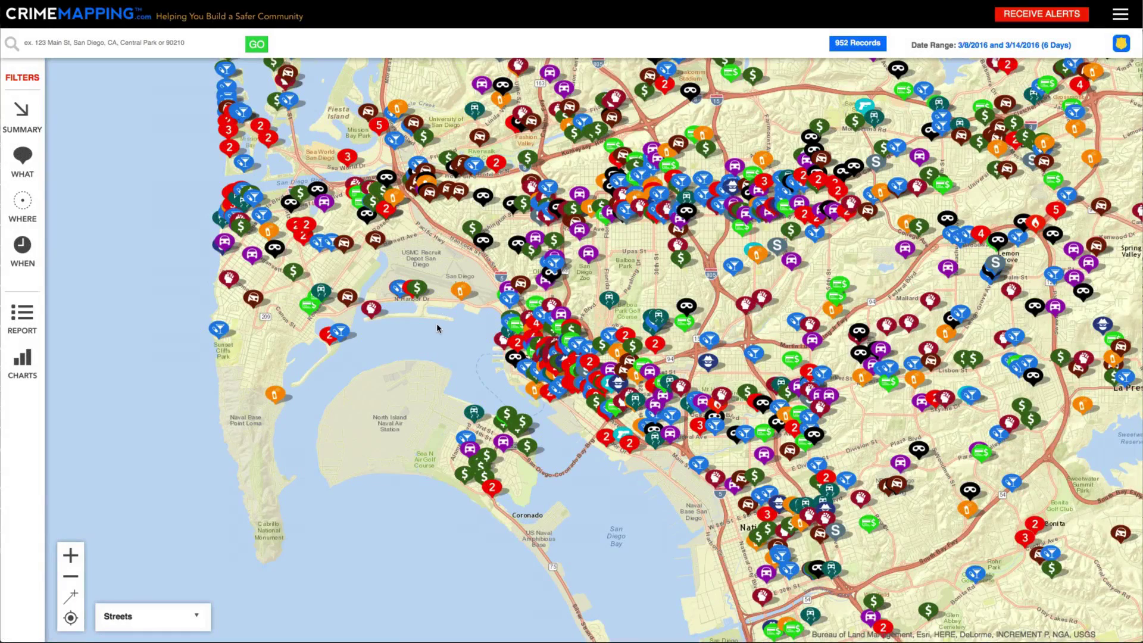
Step: Inspect a Vandalism incident, then turn on sex offender data and bring up its terms
click(462, 291)
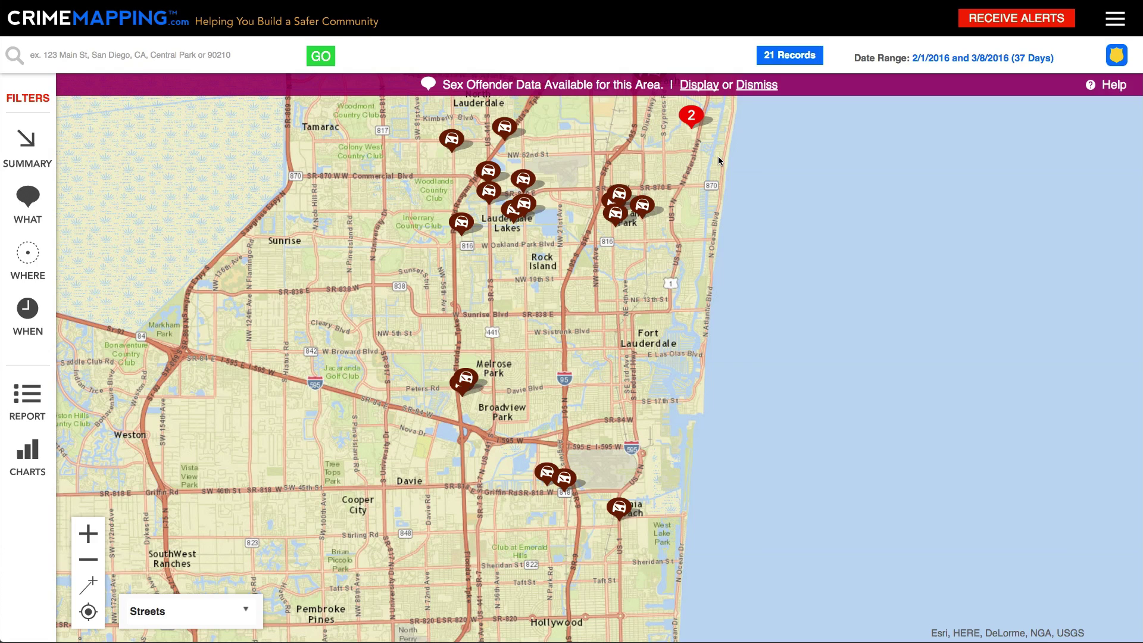
click(698, 85)
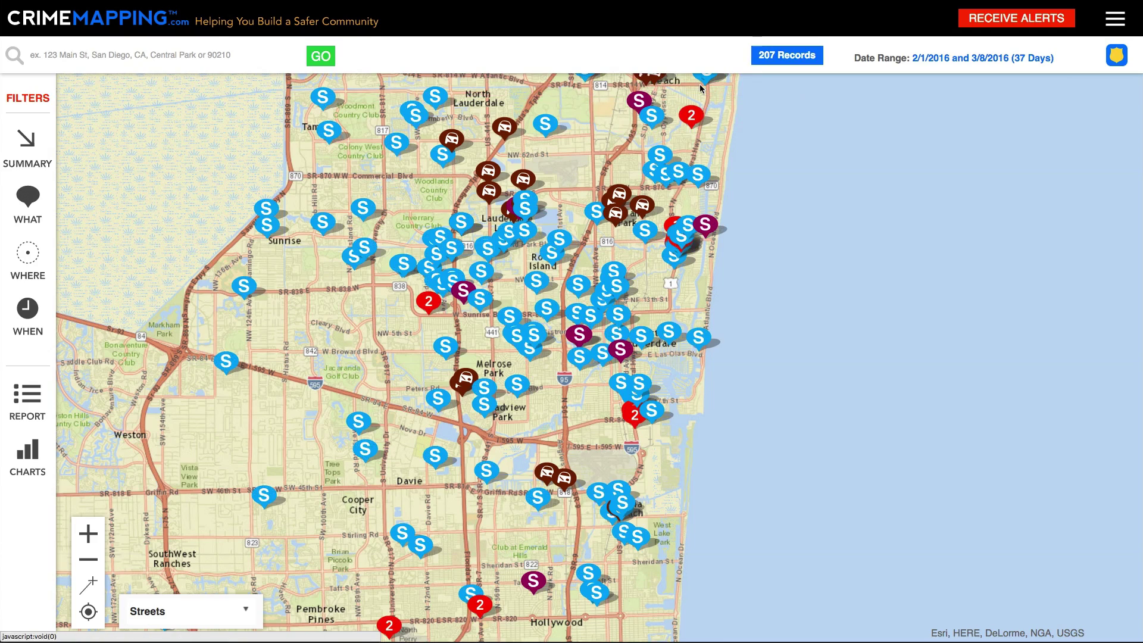
click(561, 243)
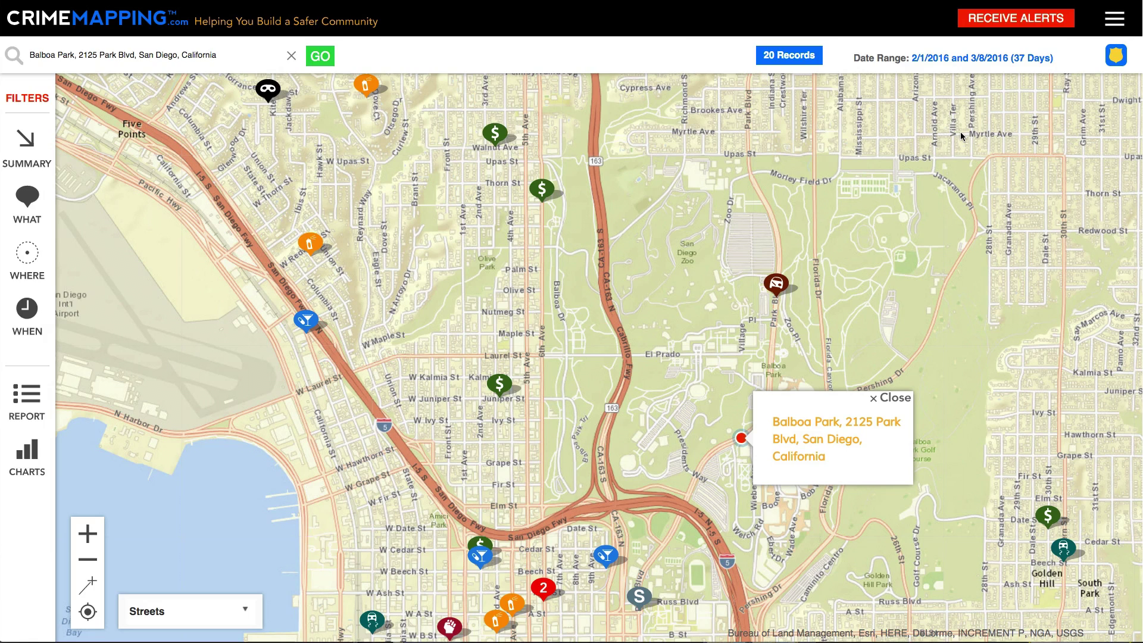
Step: Start a Crime alert named 'Crime Near Mission Bay High School'
click(1021, 20)
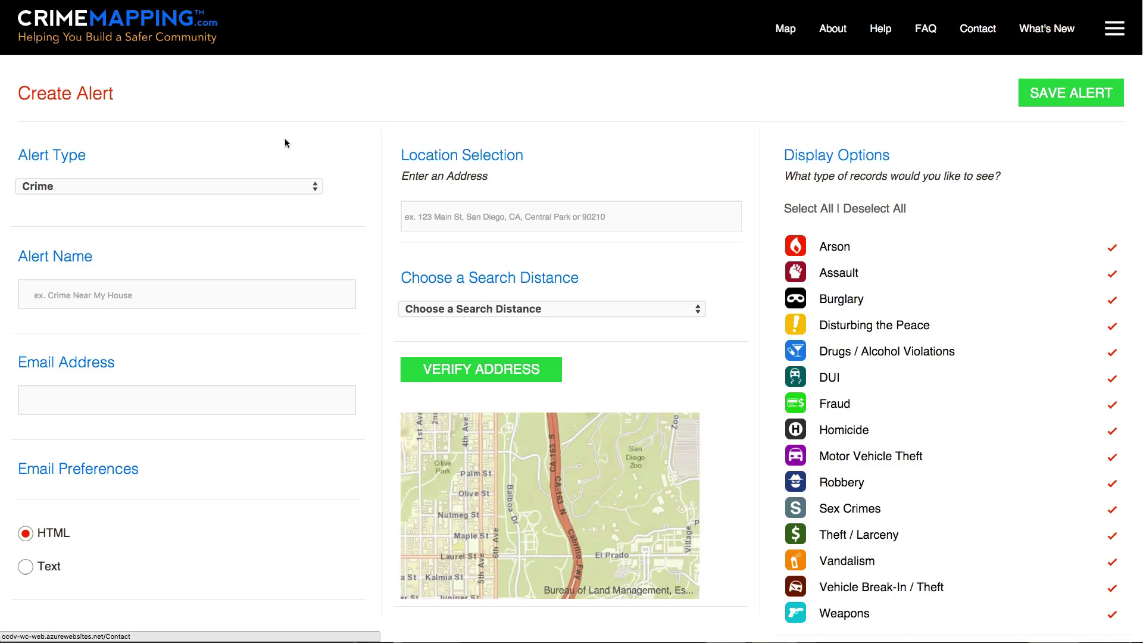
click(130, 187)
click(131, 188)
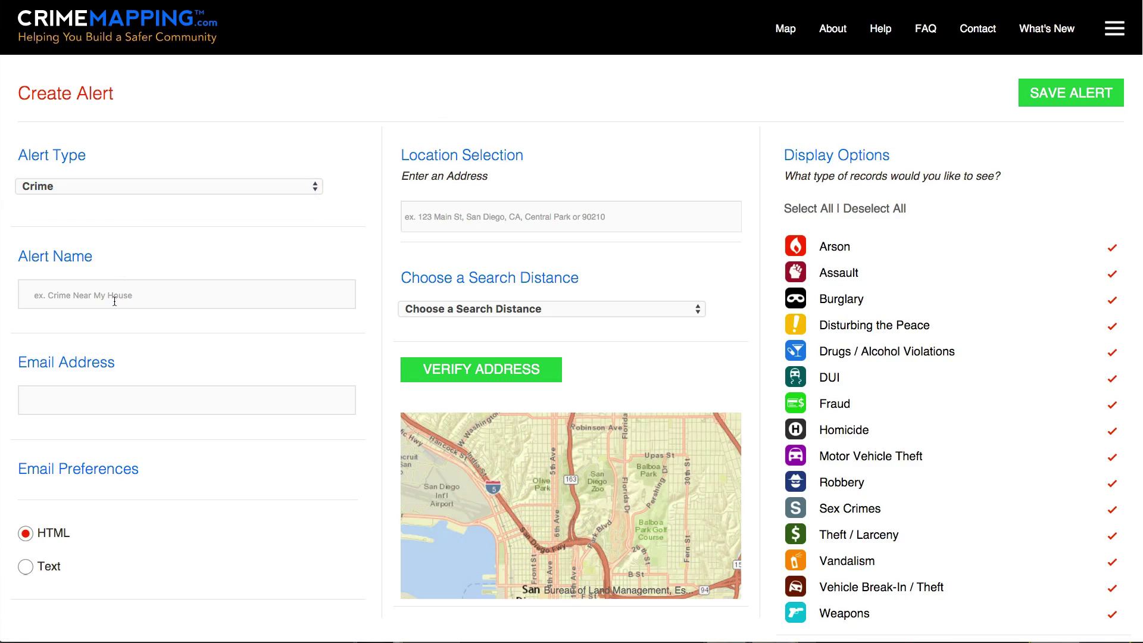
text(Crime Near Mission Bay High School)
click(438, 221)
Step: Set the alert address to Mission Bay High School with a 1000 feet radius and verify it
text(Mission Bay)
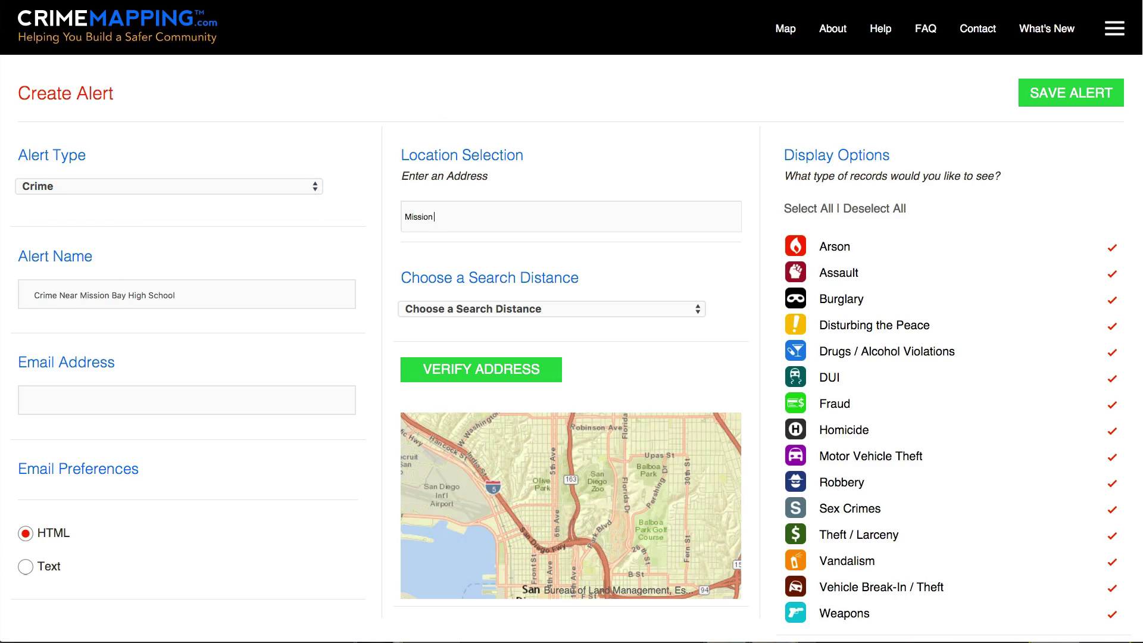
text( High School)
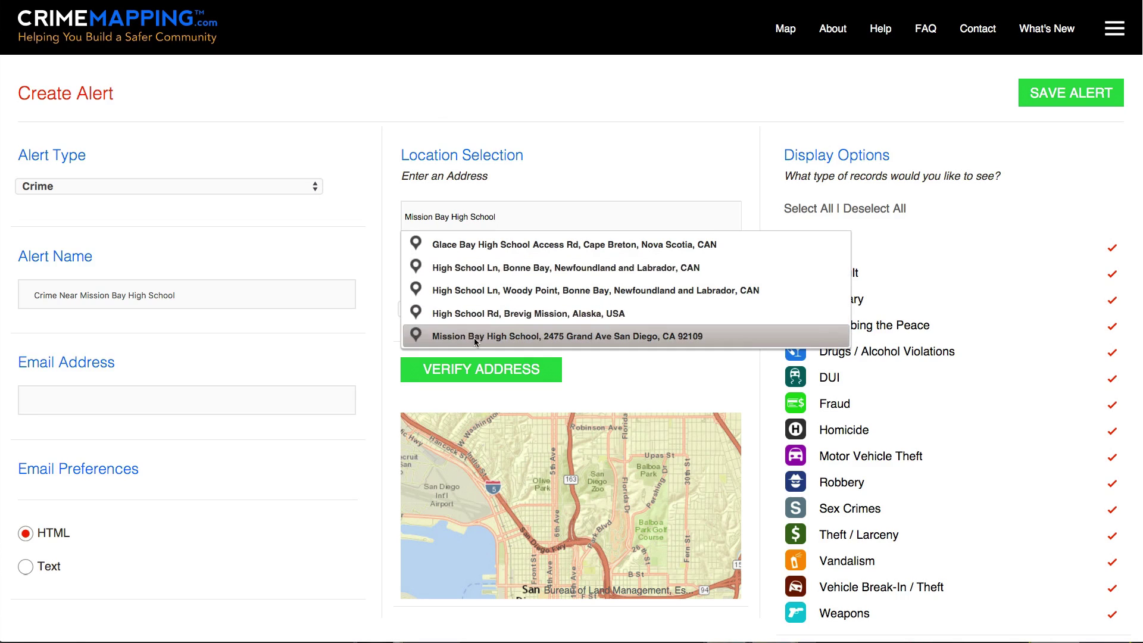
click(474, 337)
click(474, 308)
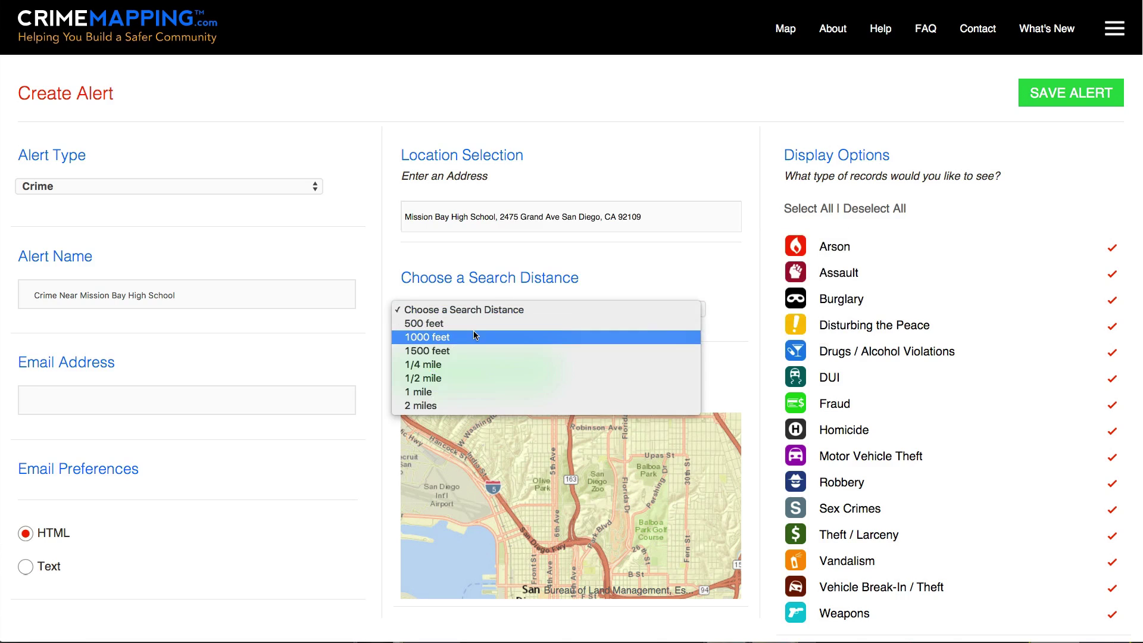
click(473, 336)
click(459, 373)
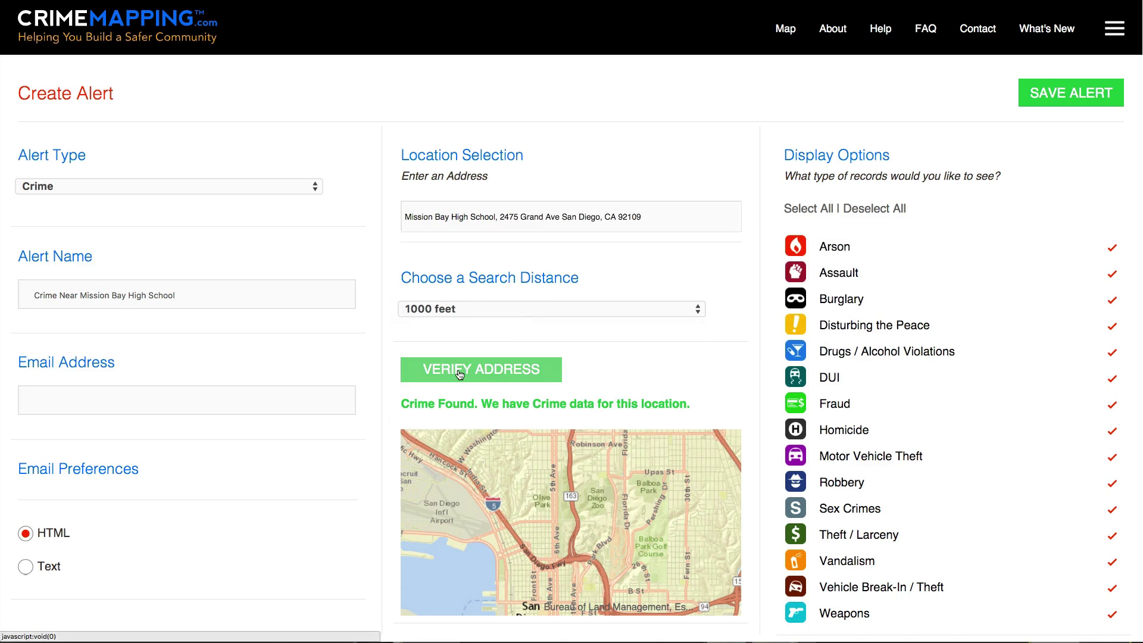